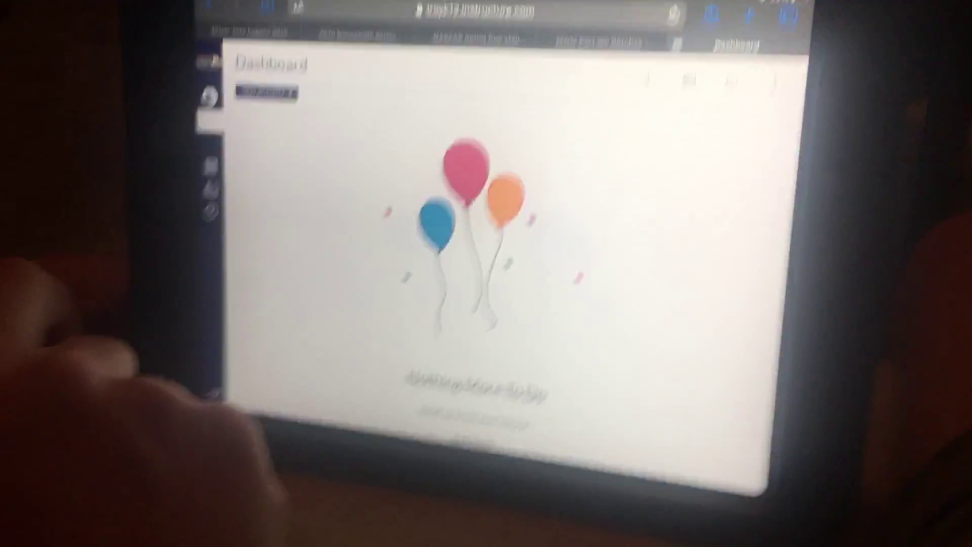
Step: Open the 2019/2020 S2 Concert Band – Barchesky course from Past Enrollments and view its Files
click(146, 177)
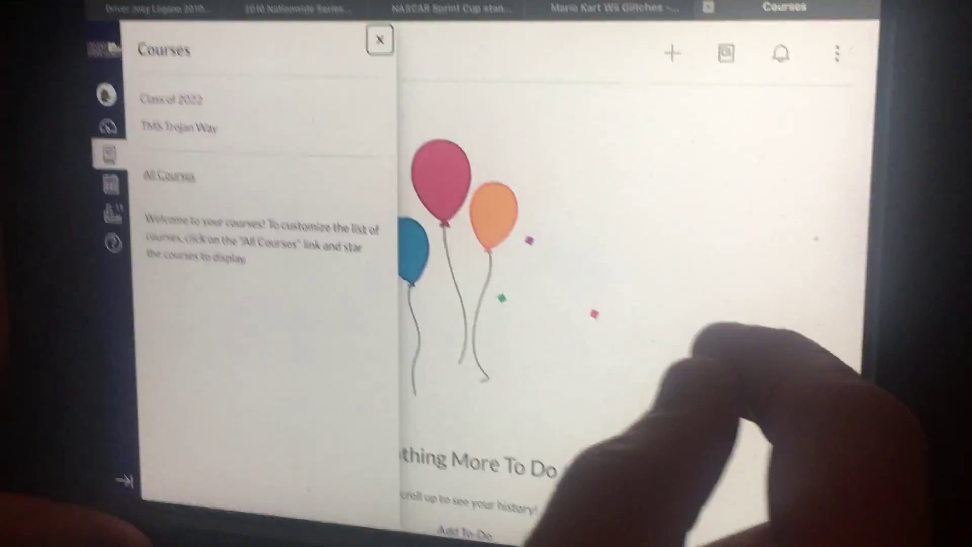
click(161, 183)
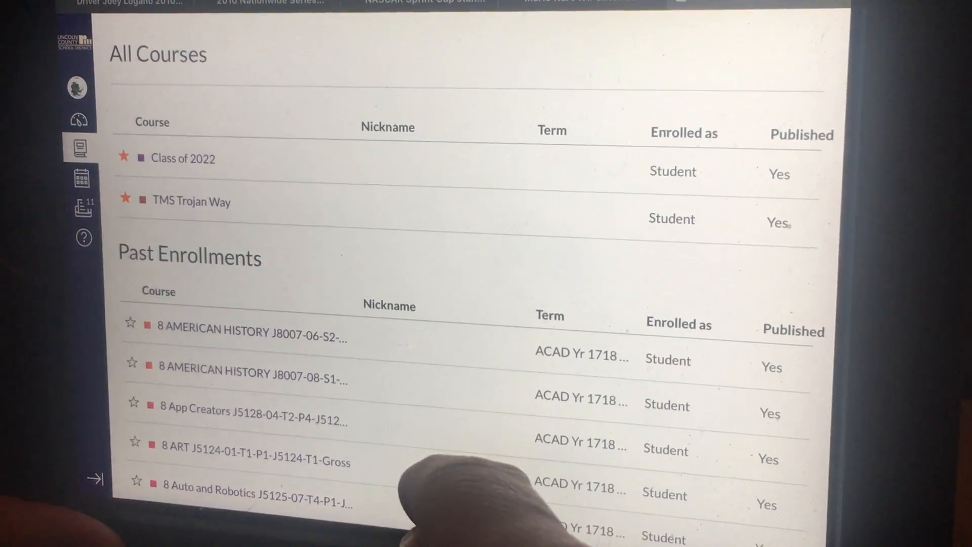
scroll(425, 475, down, 2)
scroll(454, 203, down, 2)
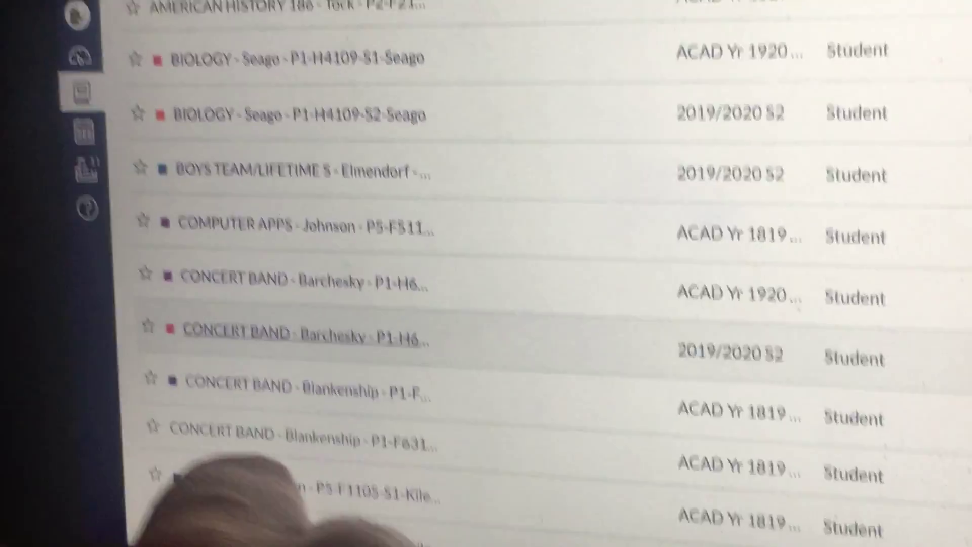
click(266, 339)
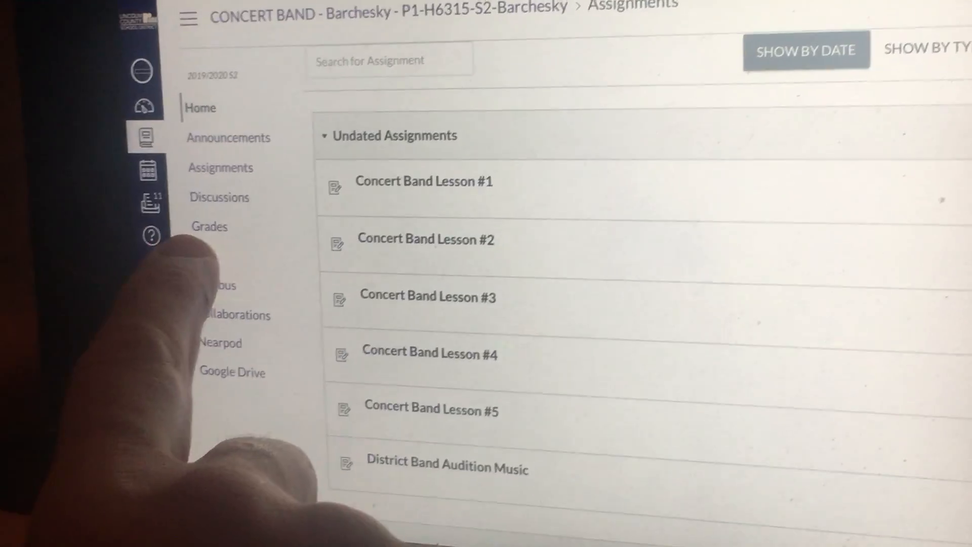
click(180, 239)
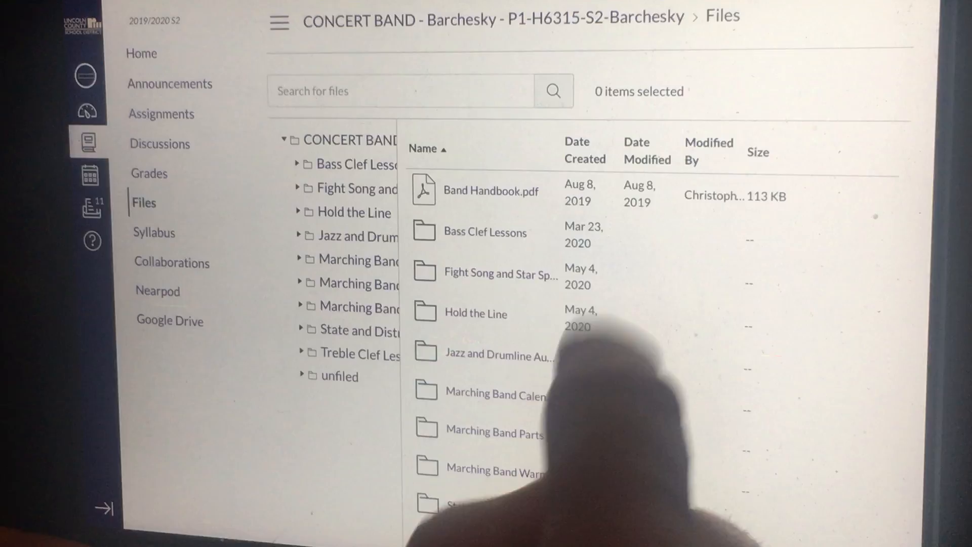